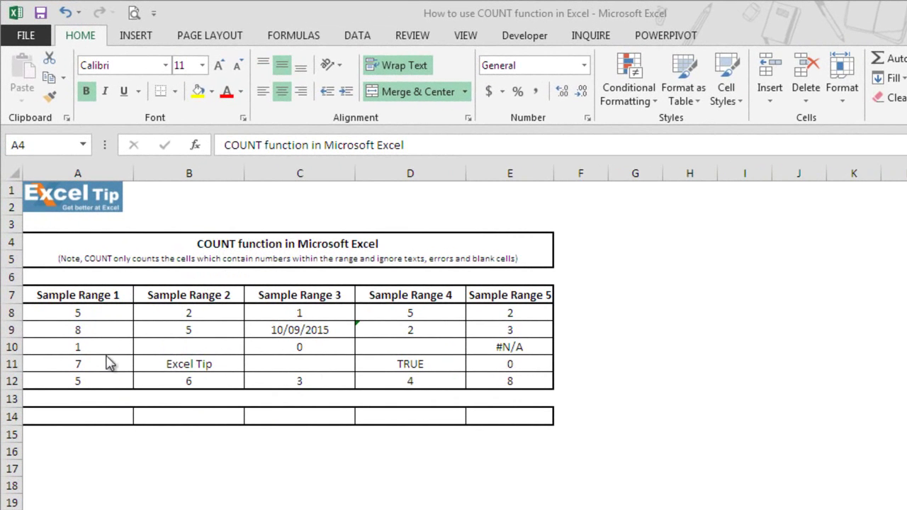
# Enter =COUNT(A8,A9,A10,A11,A12) in A14, counting five separate cells to return 5.
pyautogui.click(82, 416)
pyautogui.write('=count')
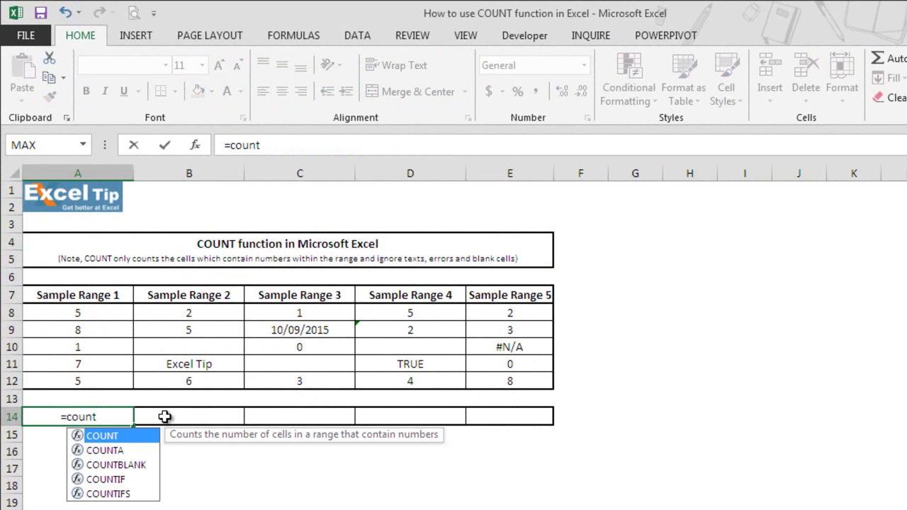
pyautogui.press('Tab')
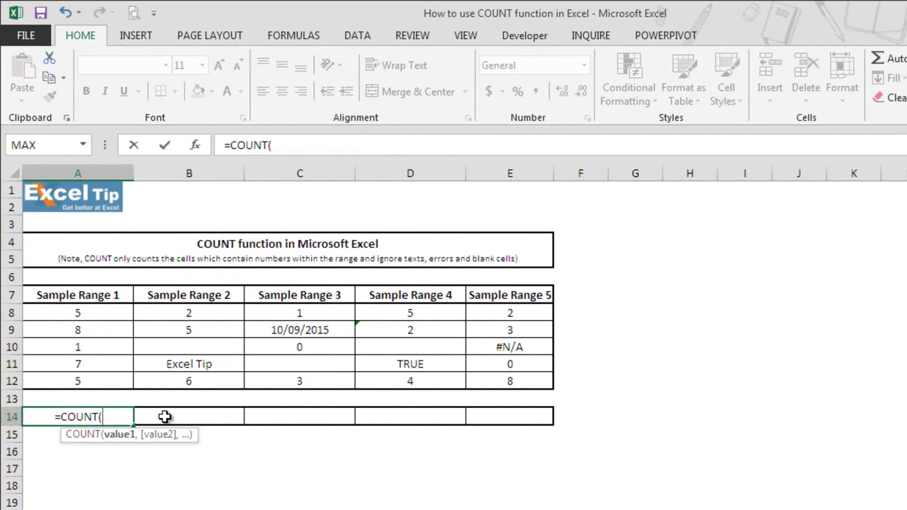
pyautogui.click(118, 312)
pyautogui.write(',')
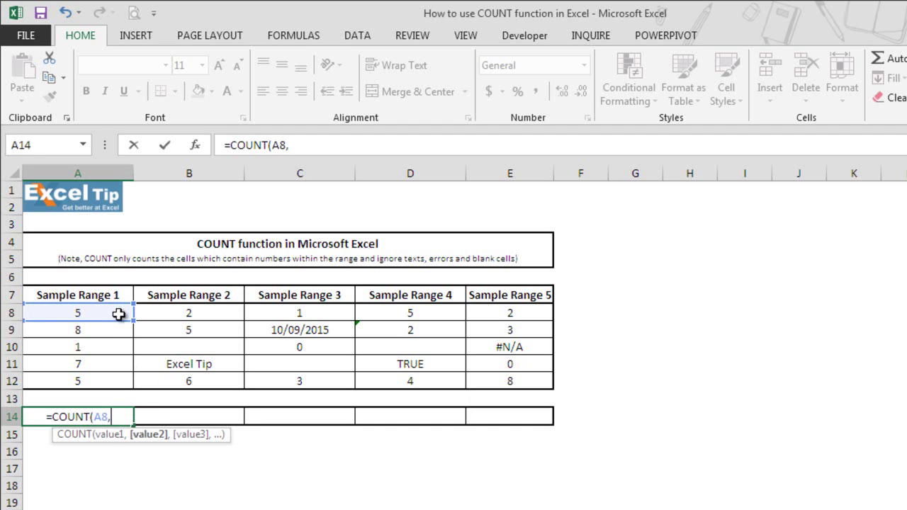
pyautogui.click(116, 330)
pyautogui.write(',')
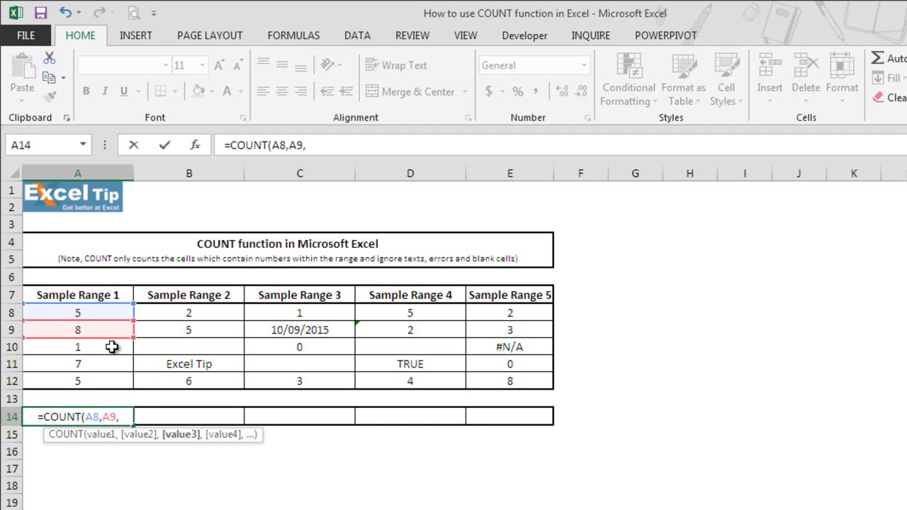
pyautogui.click(114, 347)
pyautogui.write(',')
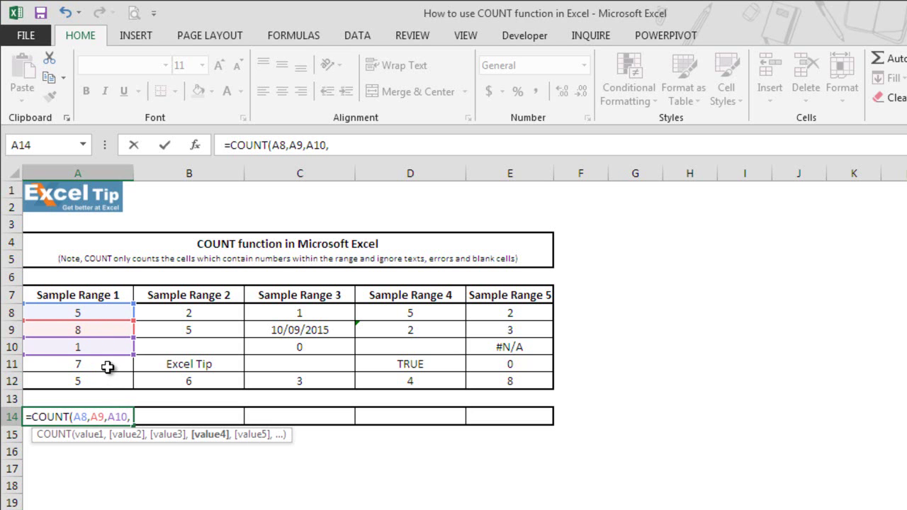
pyautogui.click(107, 367)
pyautogui.write(',')
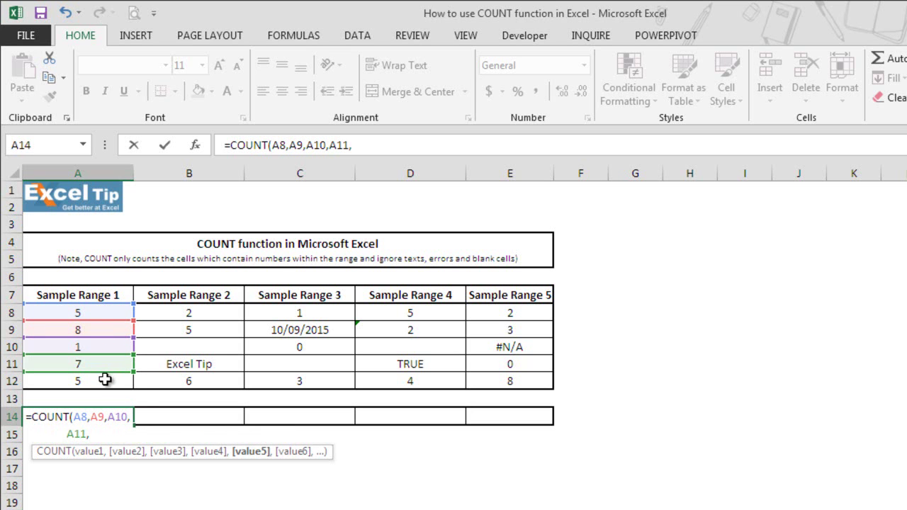
pyautogui.click(104, 380)
pyautogui.write(')')
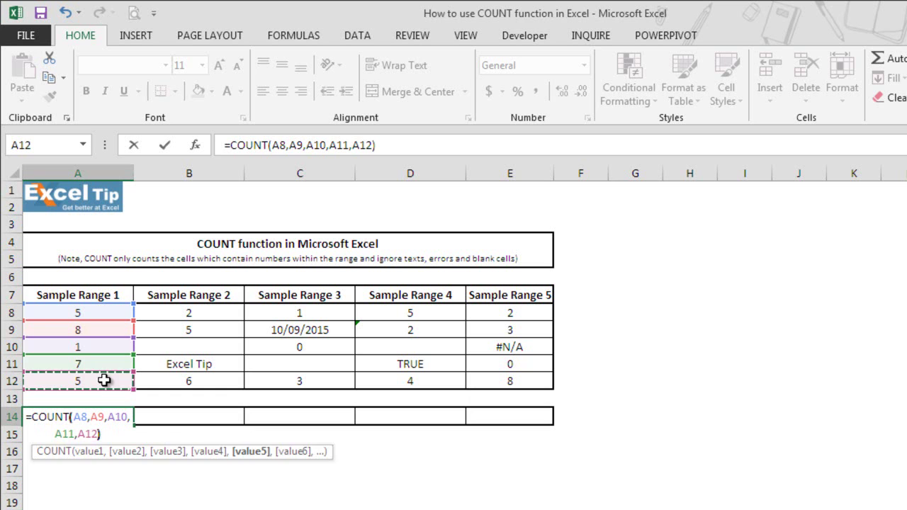
pyautogui.press('Return')
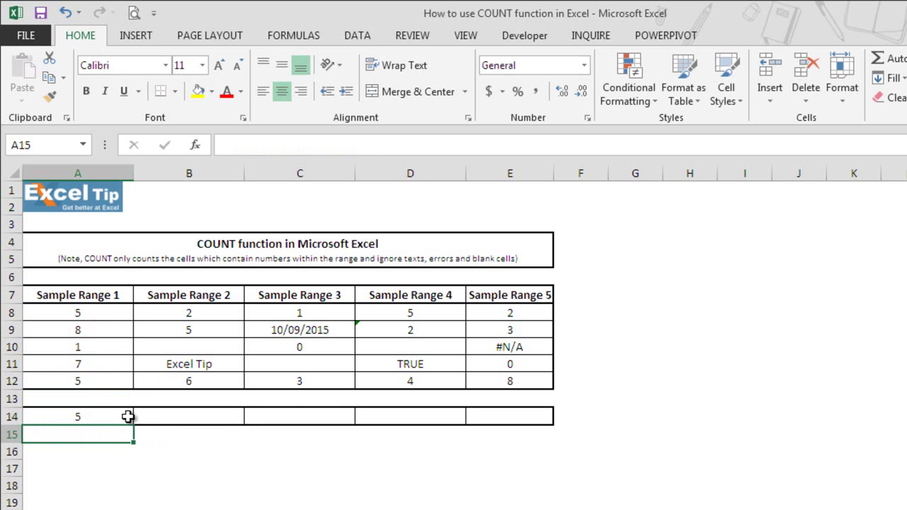
# Replace A14's separate cell arguments with the range A8:A12, giving =COUNT(A8:A12).
pyautogui.click(128, 417)
pyautogui.doubleClick(126, 416)
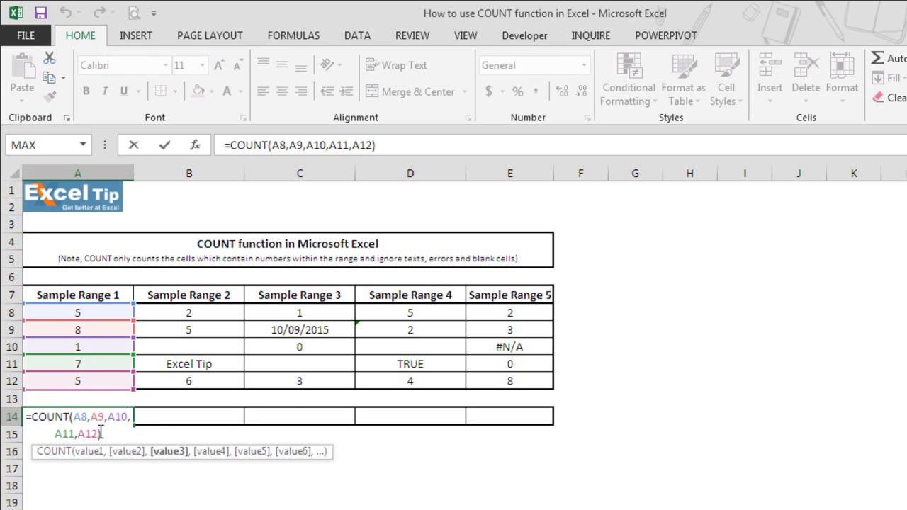
pyautogui.moveTo(73, 416); pyautogui.dragTo(99, 434)
pyautogui.press('BackSpace')
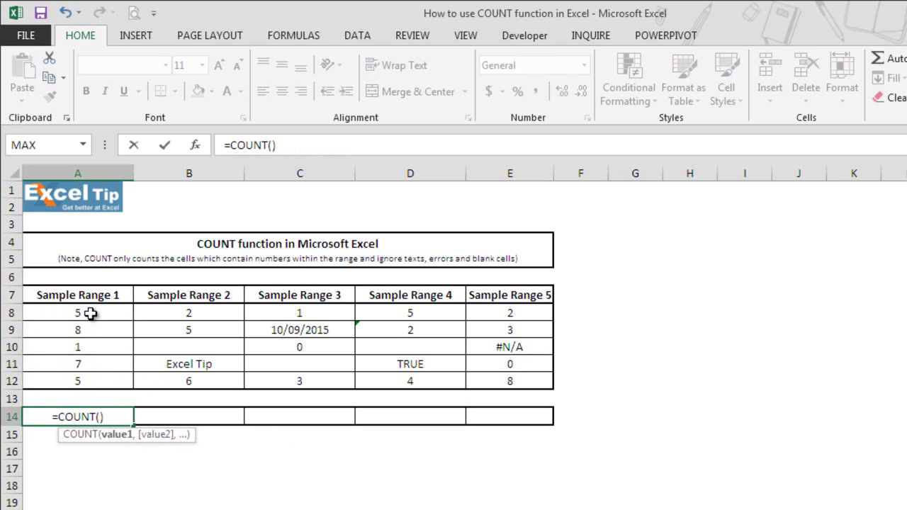
pyautogui.moveTo(90, 311); pyautogui.dragTo(126, 391)
pyautogui.press('Return')
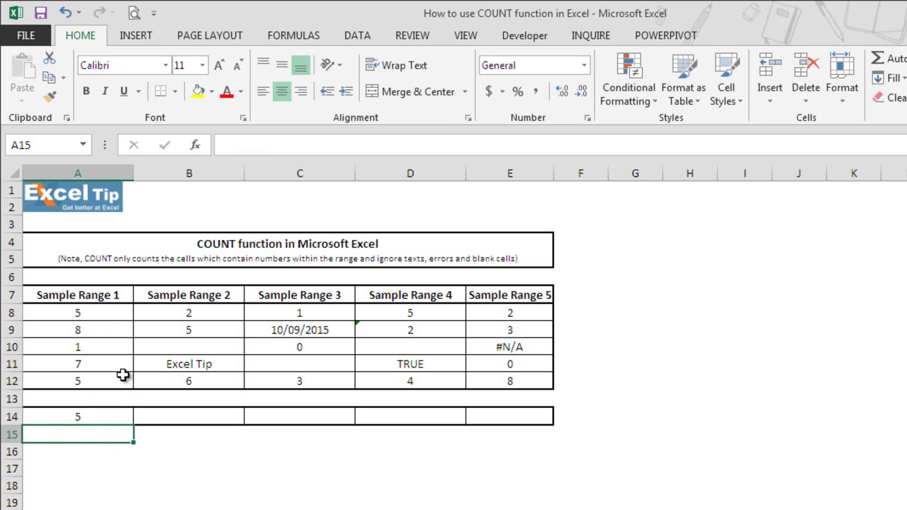
# Enter =COUNT(B8:B12) in B14 so Sample Range 2 returns 3.
pyautogui.click(162, 417)
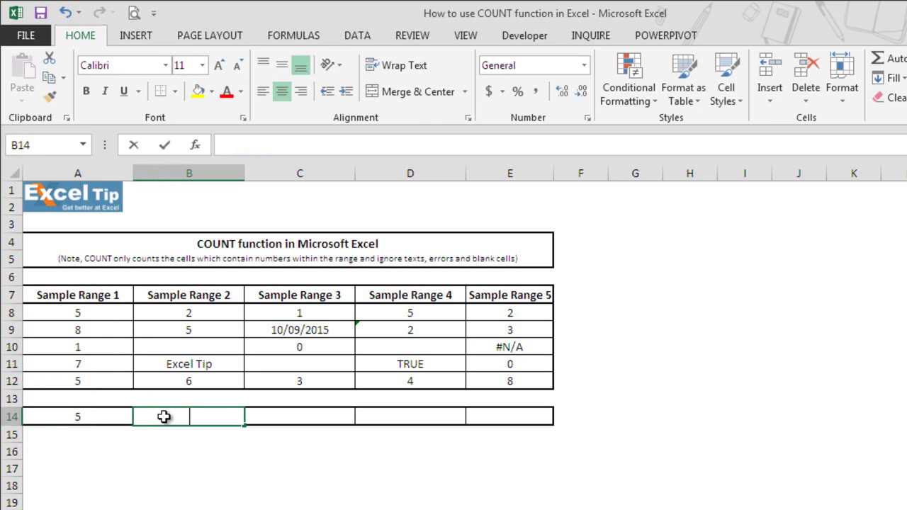
pyautogui.write('=count')
pyautogui.press('Tab')
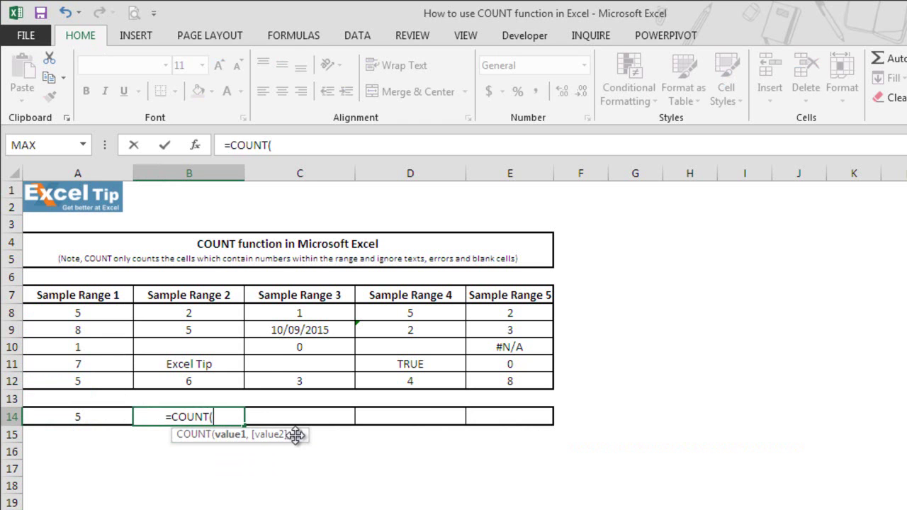
pyautogui.moveTo(236, 312); pyautogui.dragTo(236, 379)
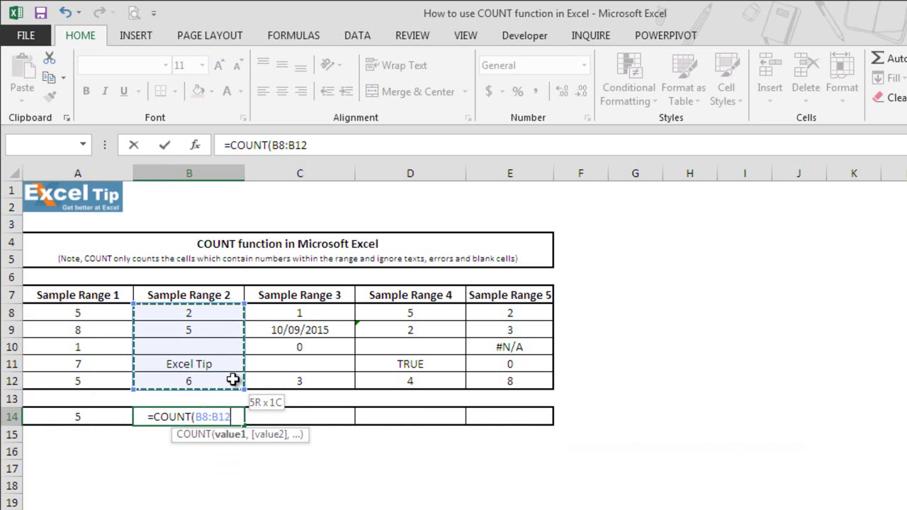
pyautogui.write(')')
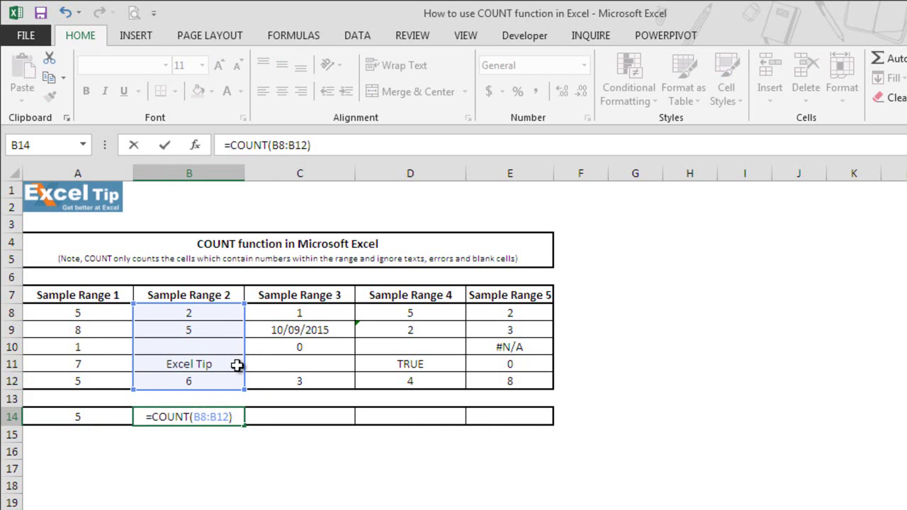
pyautogui.press('Return')
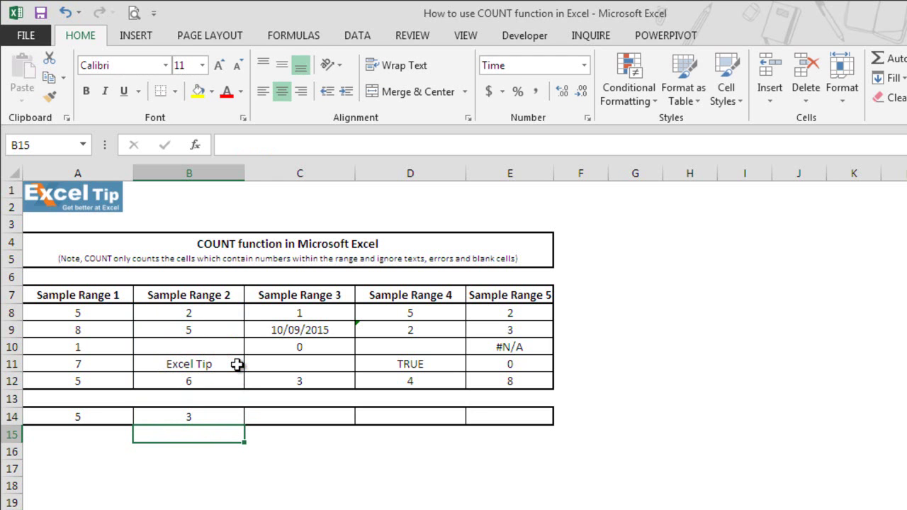
# Enter =COUNT(C8:C12) in C14, returning 4 with the date counted as a number.
pyautogui.click(272, 418)
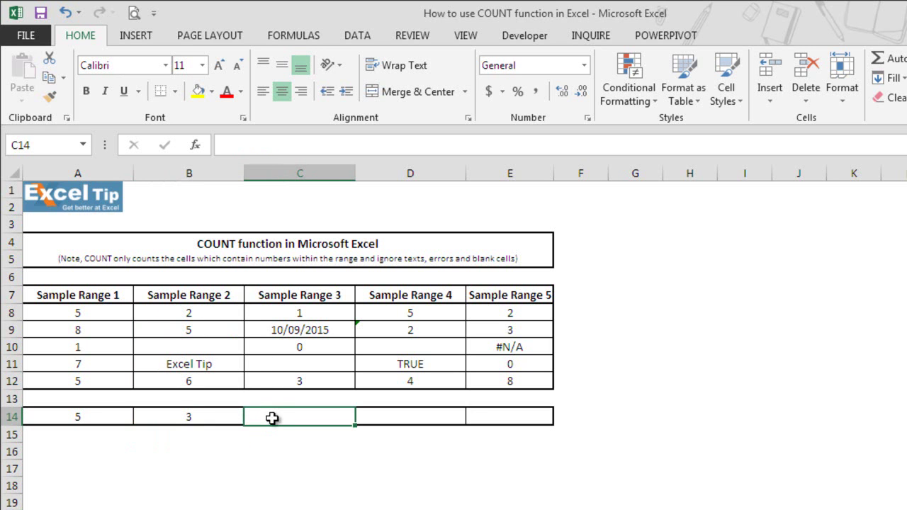
pyautogui.write('=count')
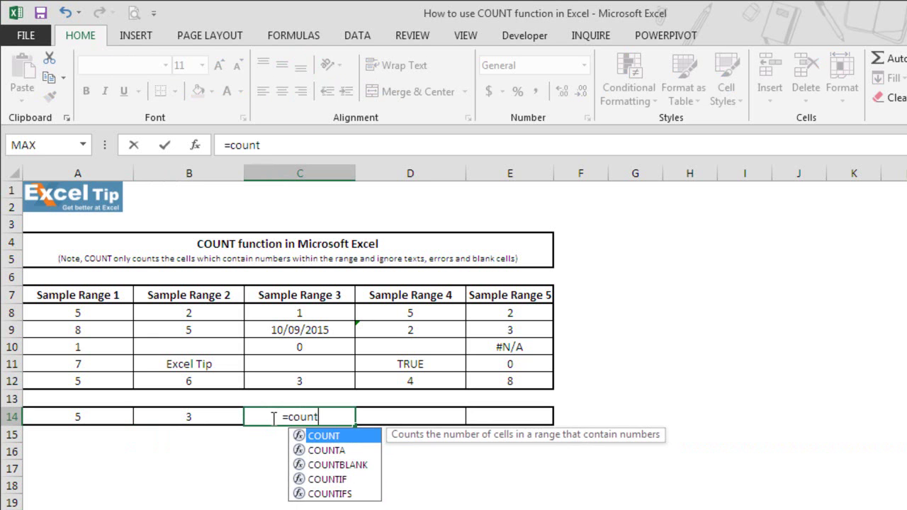
pyautogui.press('Tab')
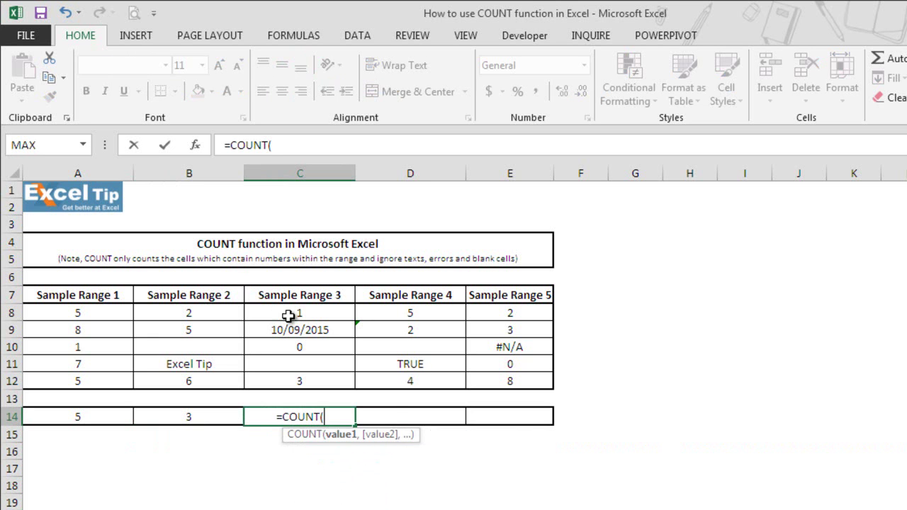
pyautogui.moveTo(292, 314); pyautogui.dragTo(301, 376)
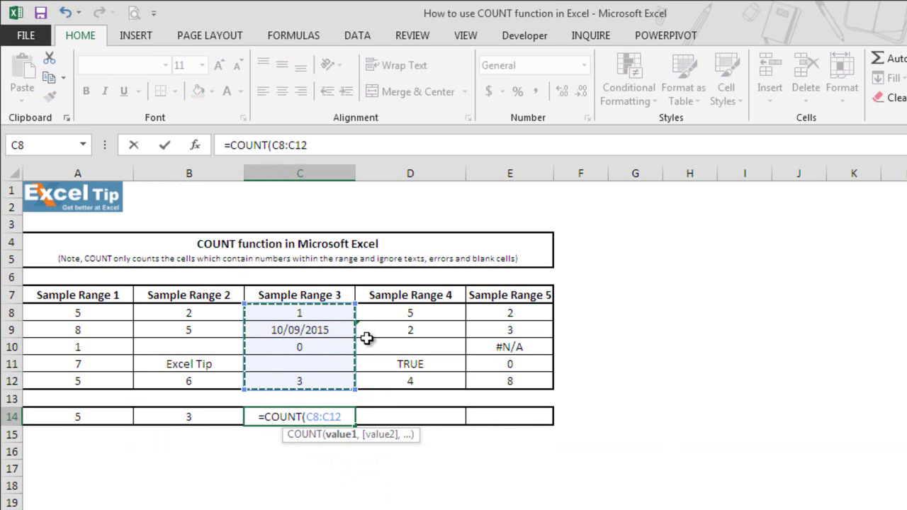
pyautogui.write(')')
pyautogui.press('Return')
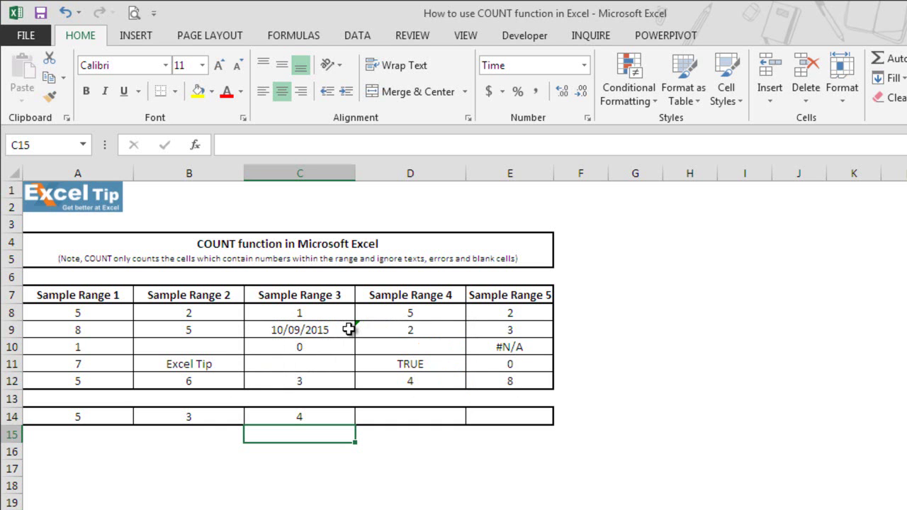
# Enter =COUNT(D8:D12) in D14, returning 2 for Sample Range 4.
pyautogui.click(435, 422)
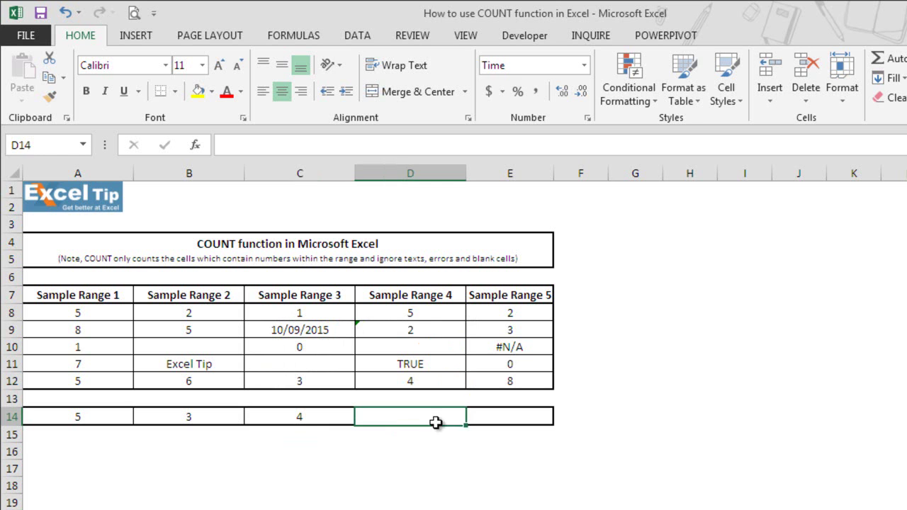
pyautogui.write('=count')
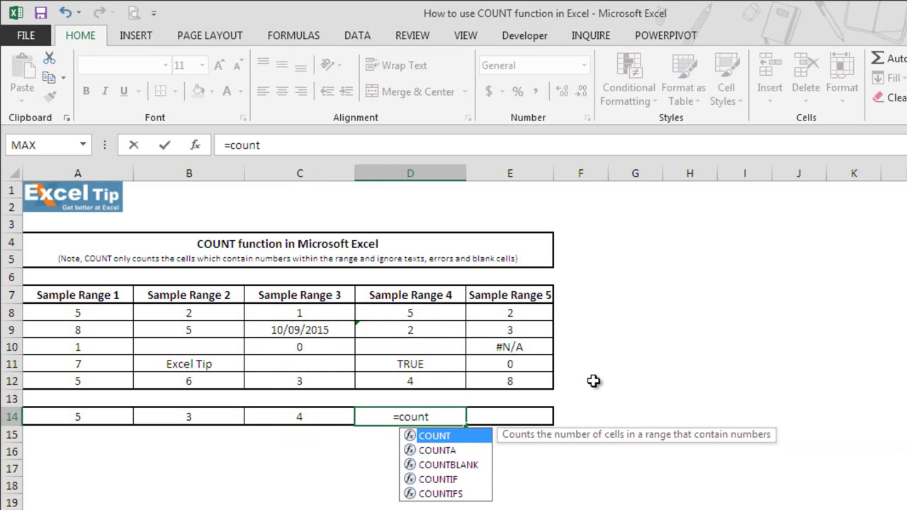
pyautogui.press('Tab')
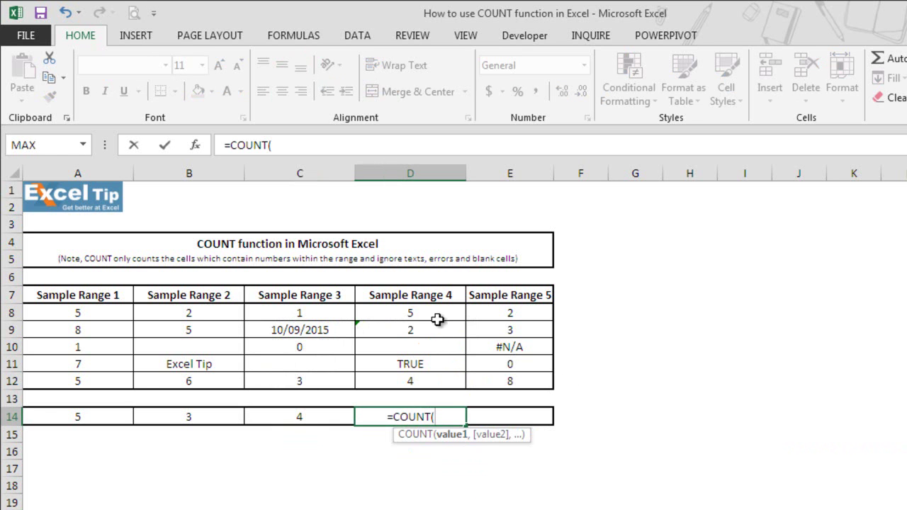
pyautogui.moveTo(441, 313); pyautogui.dragTo(435, 381)
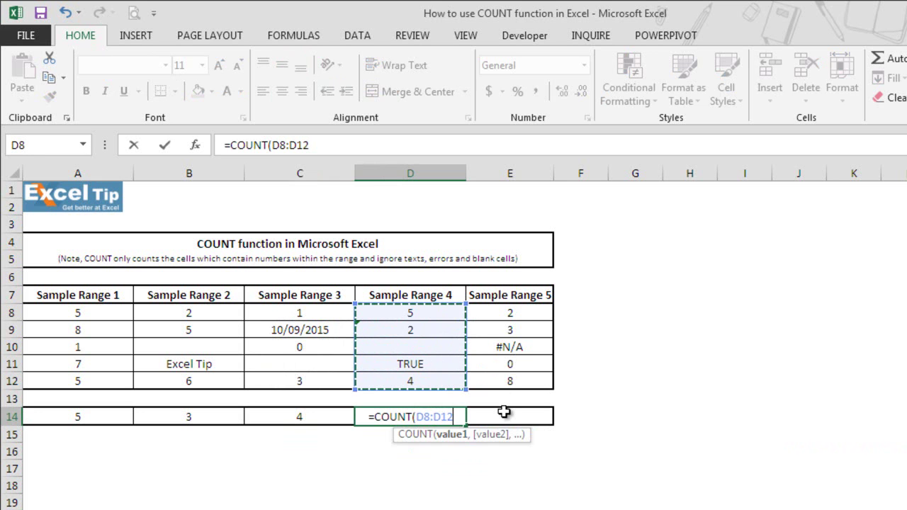
pyautogui.press('Return')
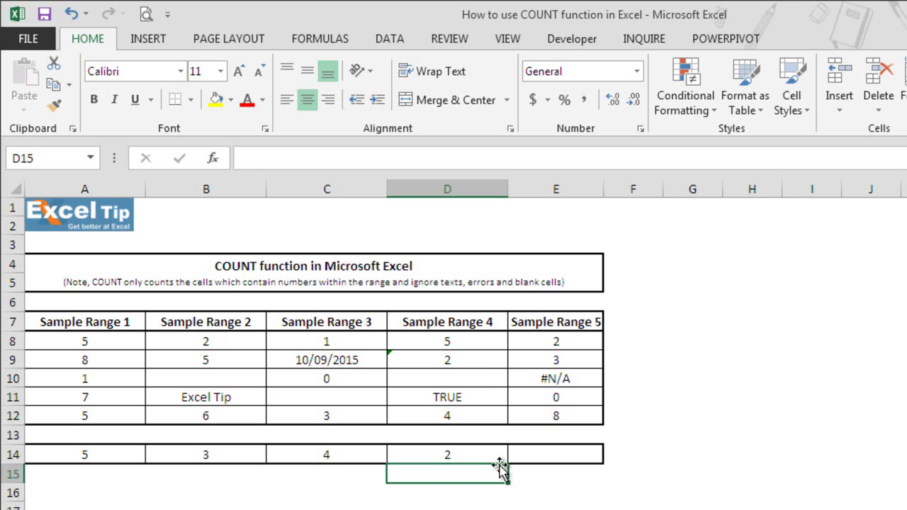
# Add "2" and TRUE arguments to D14's COUNT formula, raising the result to 4.
pyautogui.doubleClick(499, 455)
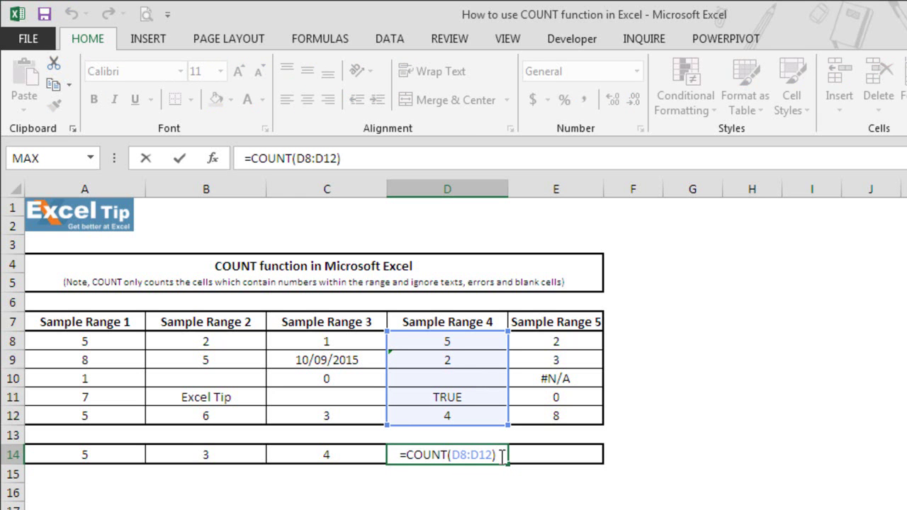
pyautogui.press('BackSpace')
pyautogui.write(',')
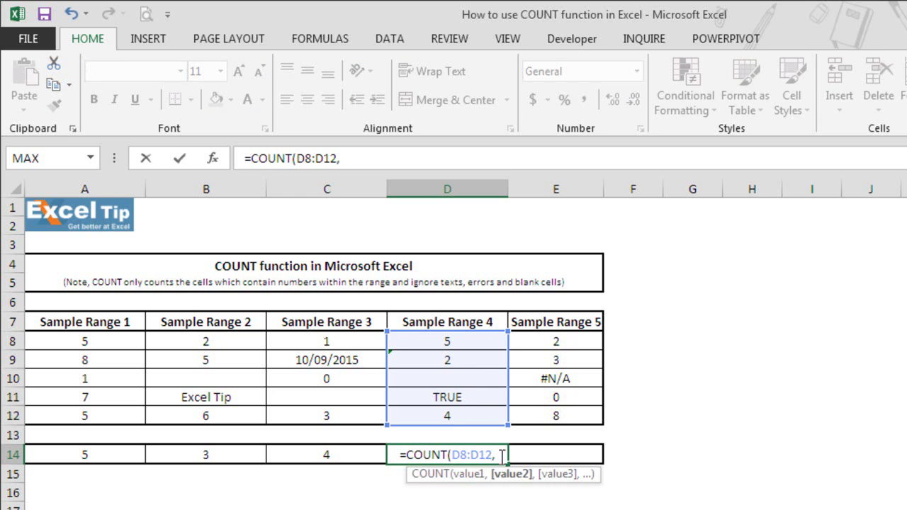
pyautogui.write('"2",')
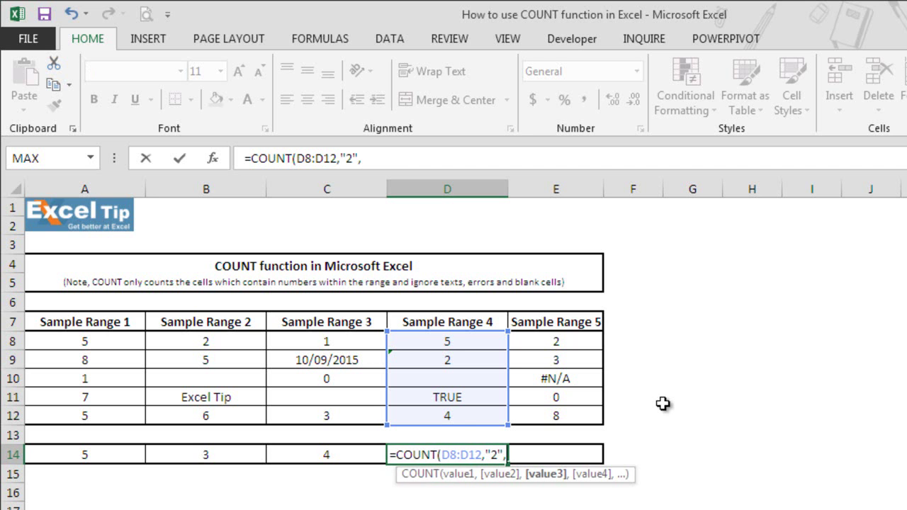
pyautogui.write('TRUE')
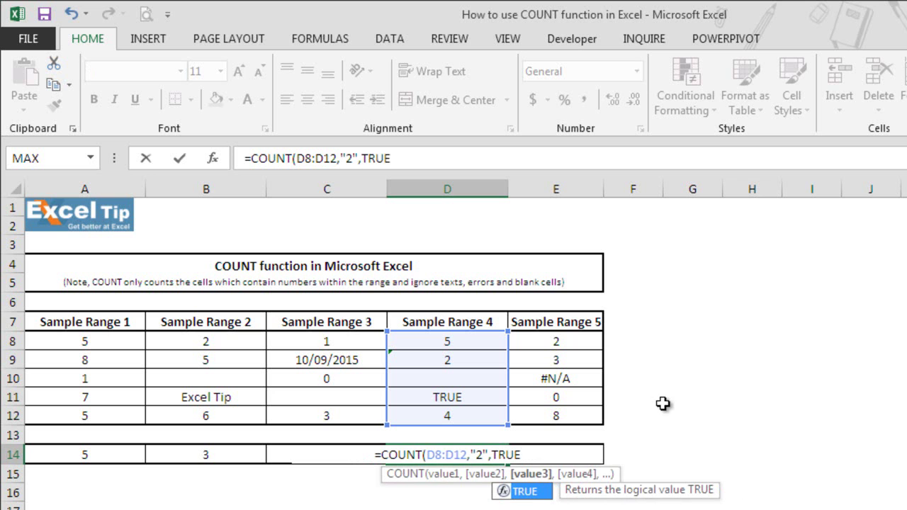
pyautogui.write(')')
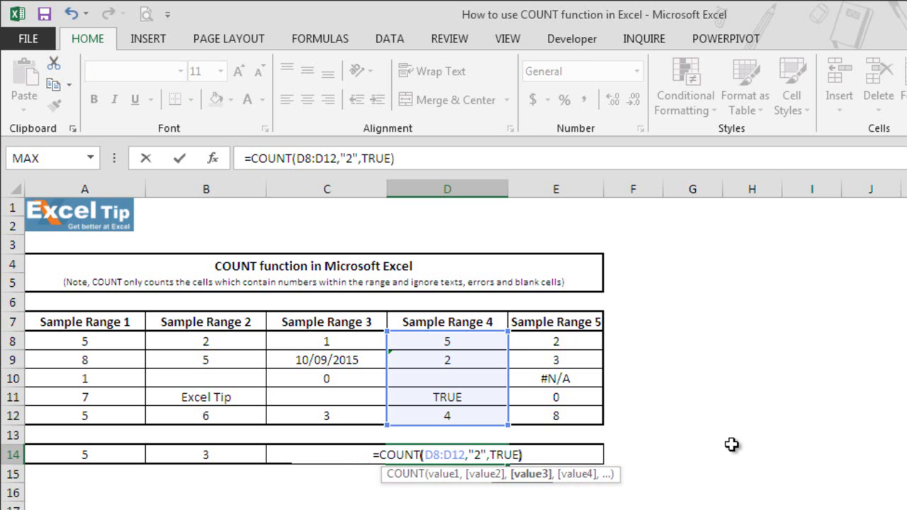
pyautogui.press('Return')
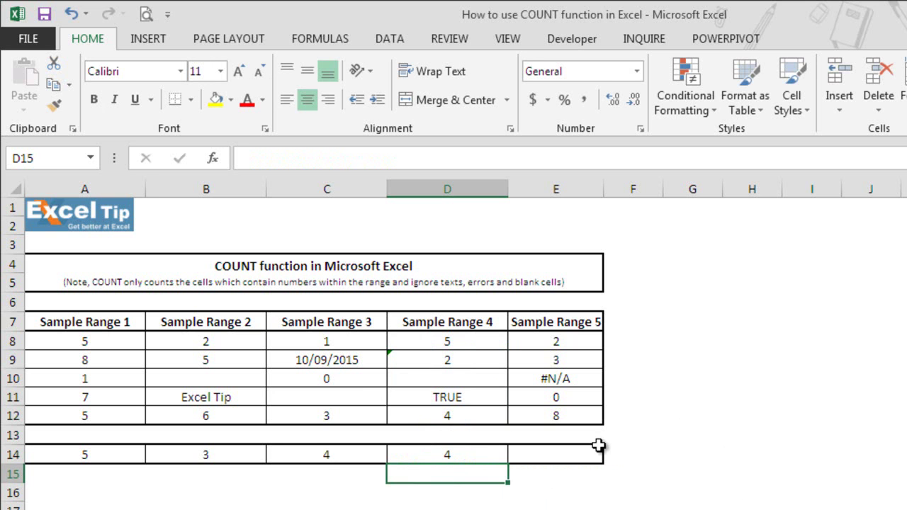
# Review the "2" and TRUE arguments in D14's formula, leaving it unchanged.
pyautogui.click(487, 459)
pyautogui.doubleClick(483, 455)
pyautogui.doubleClick(477, 455)
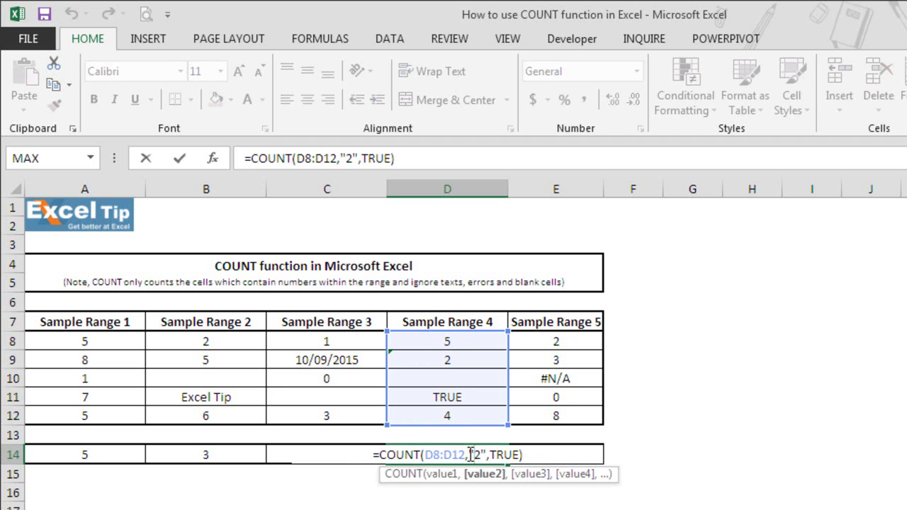
pyautogui.moveTo(490, 455); pyautogui.dragTo(520, 454)
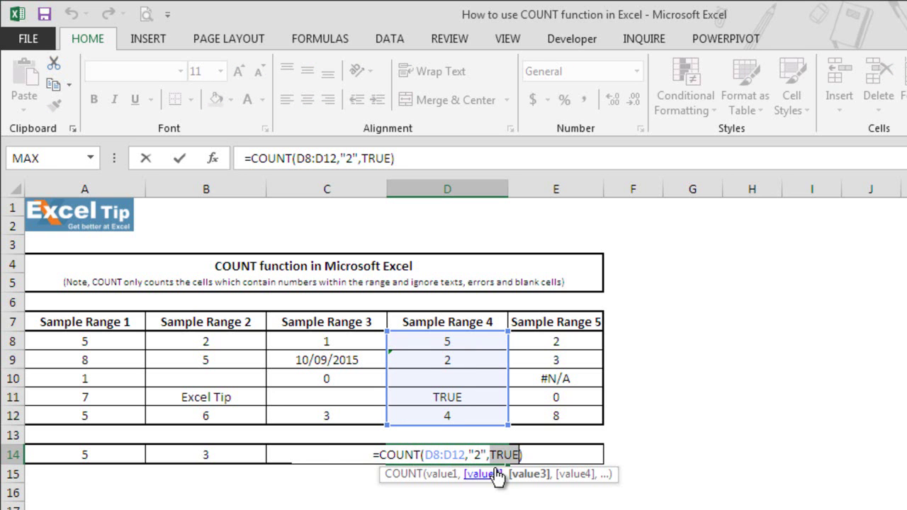
pyautogui.hotkey('ctrl', 'Return')
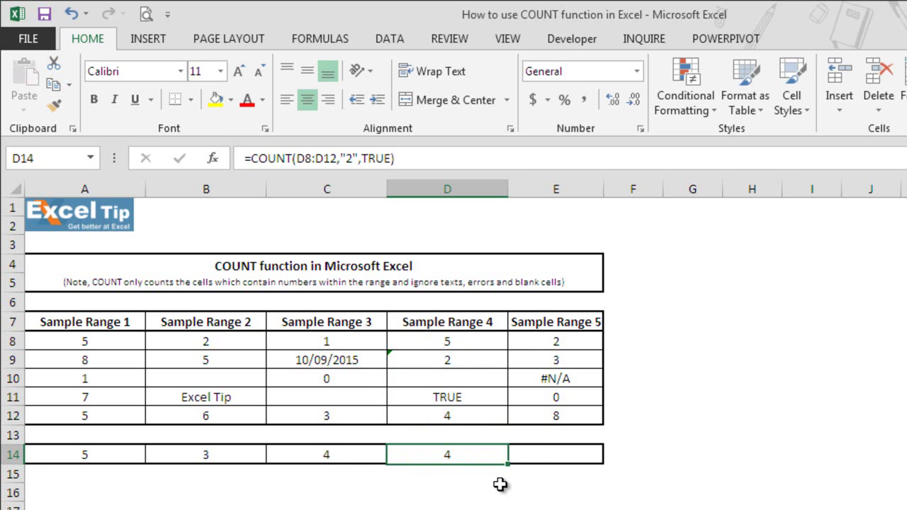
# Enter =COUNT(E8:E12) in E14, returning 4 while skipping the #N/A entry.
pyautogui.click(570, 456)
pyautogui.write('=count')
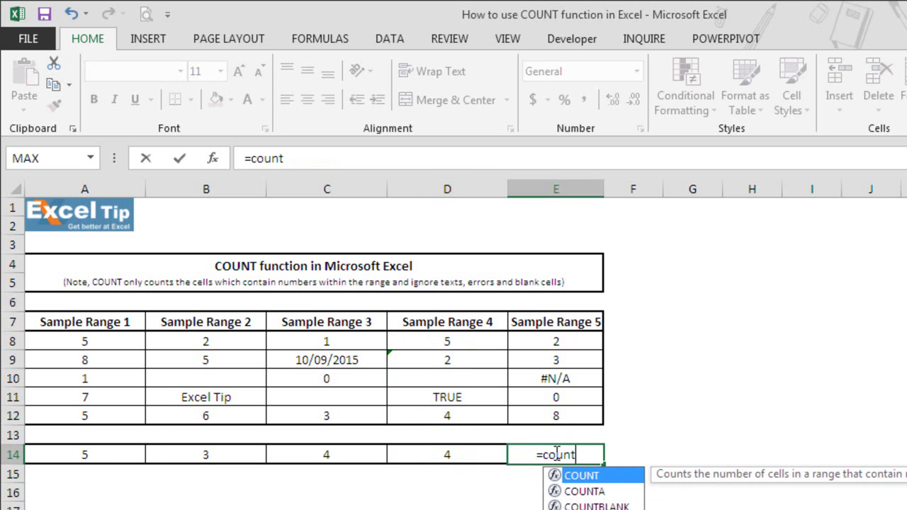
pyautogui.press('Tab')
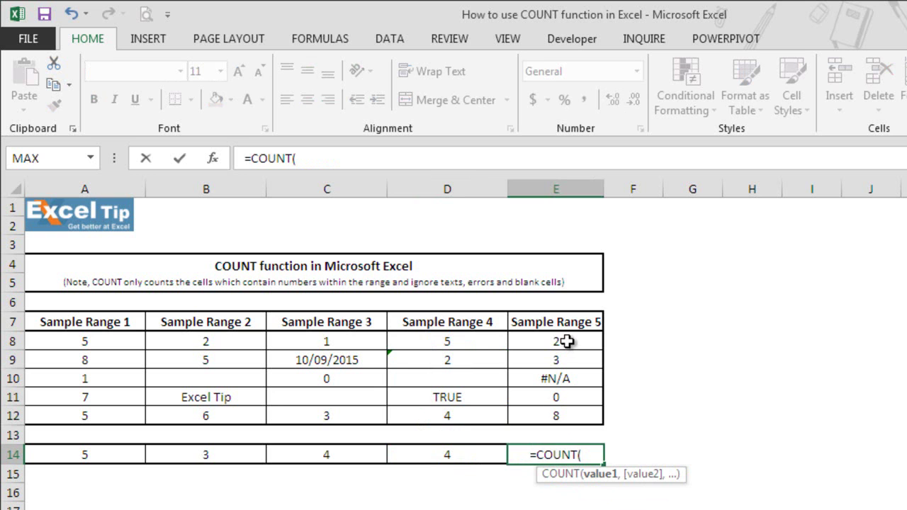
pyautogui.moveTo(567, 341); pyautogui.dragTo(572, 419)
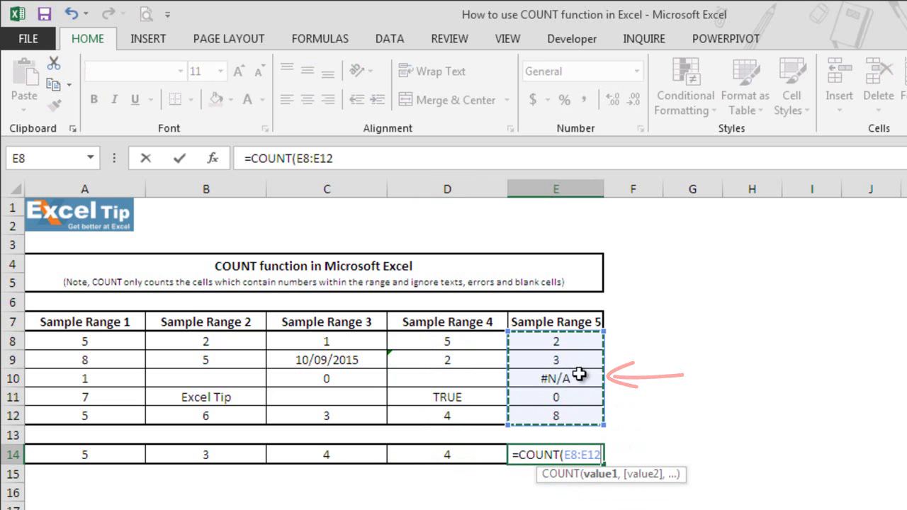
pyautogui.press('Return')
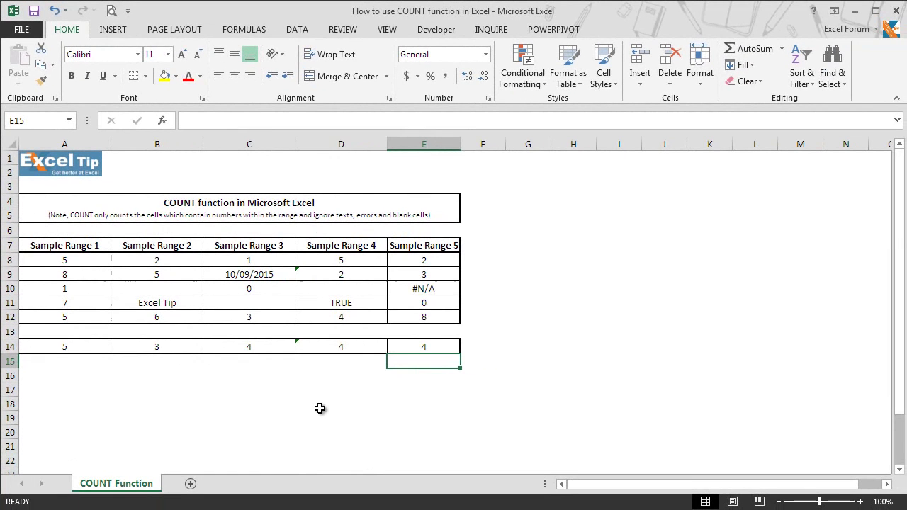
pyautogui.click(320, 408)
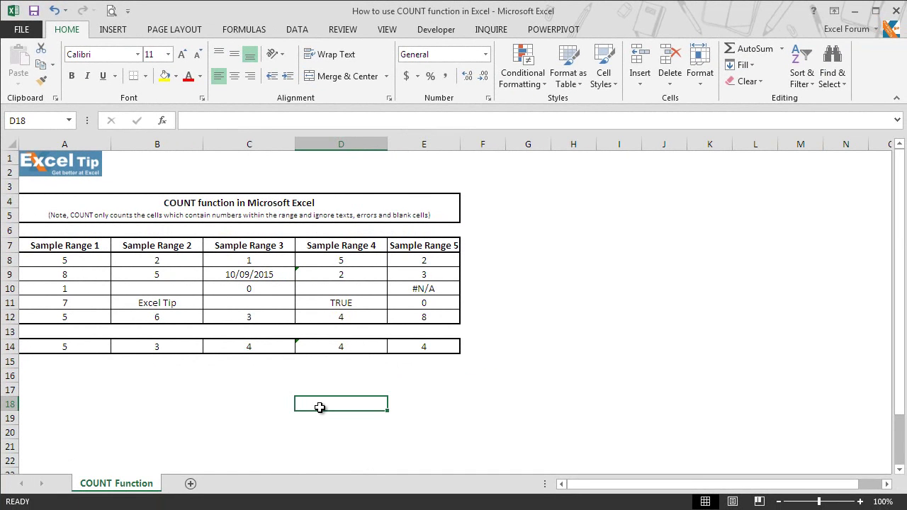